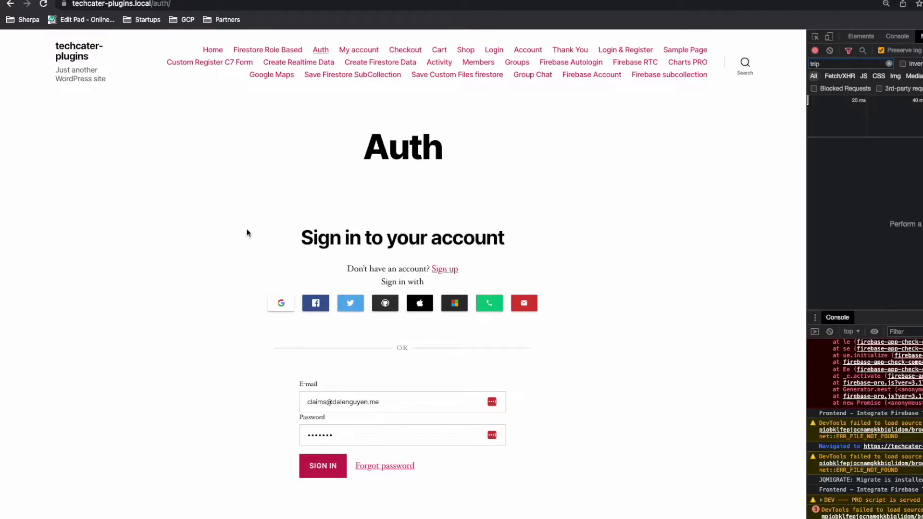
# Step: Sign in with a Google account and land on the site's home page showing the admin bar
pyautogui.click(281, 303)
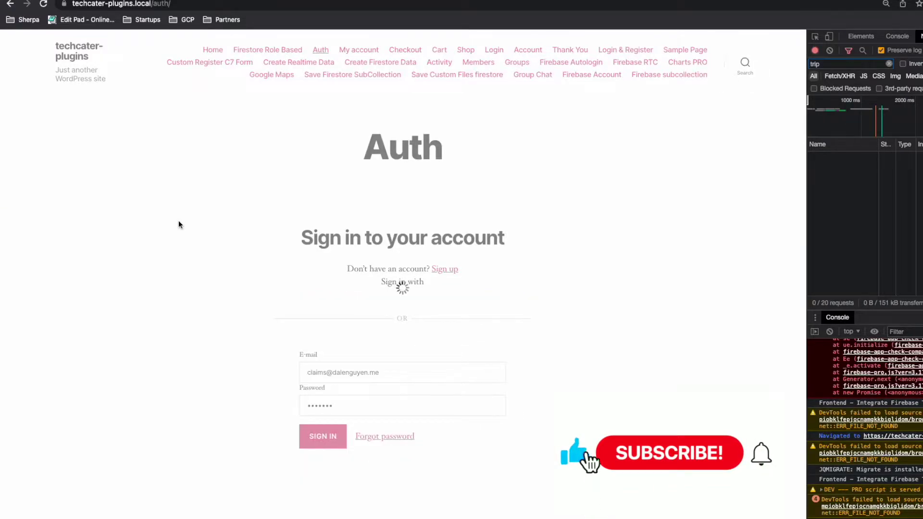
pyautogui.moveTo(44, 51)
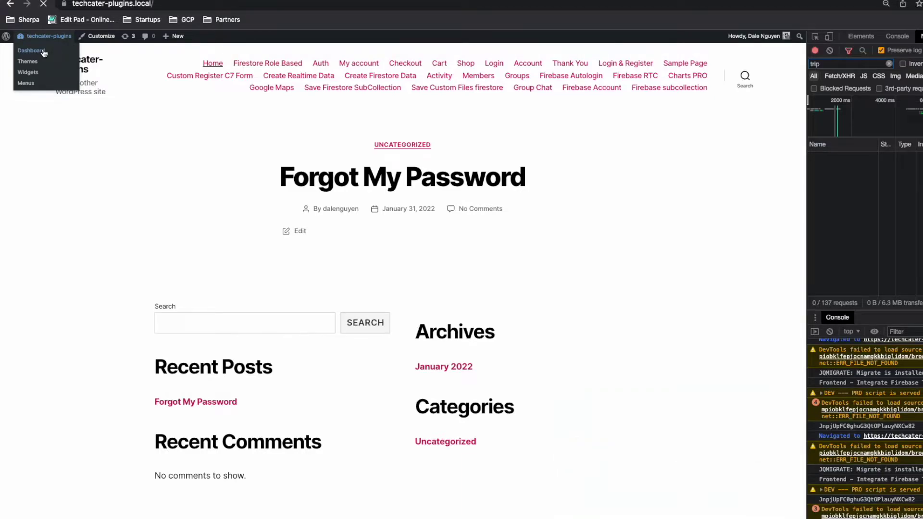
# Step: Go from the dashboard to the Firebase plugin settings page
pyautogui.click(43, 52)
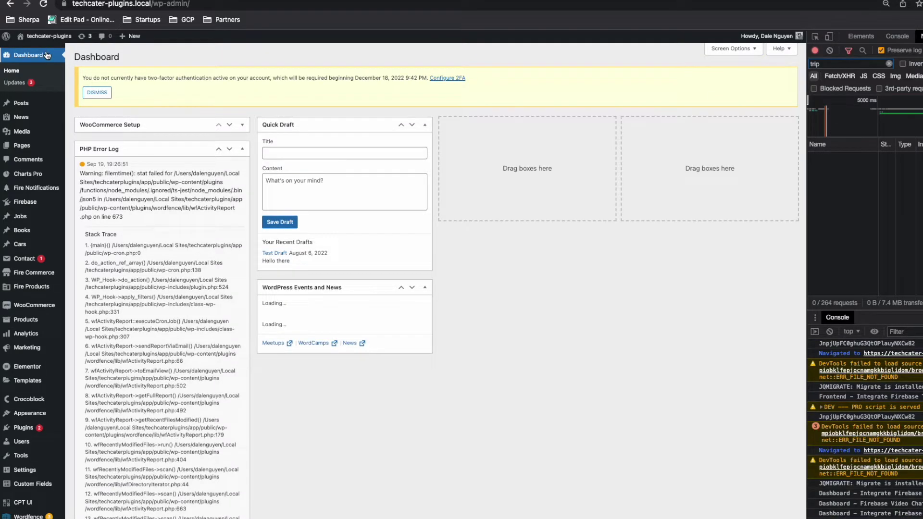
pyautogui.moveTo(30, 208)
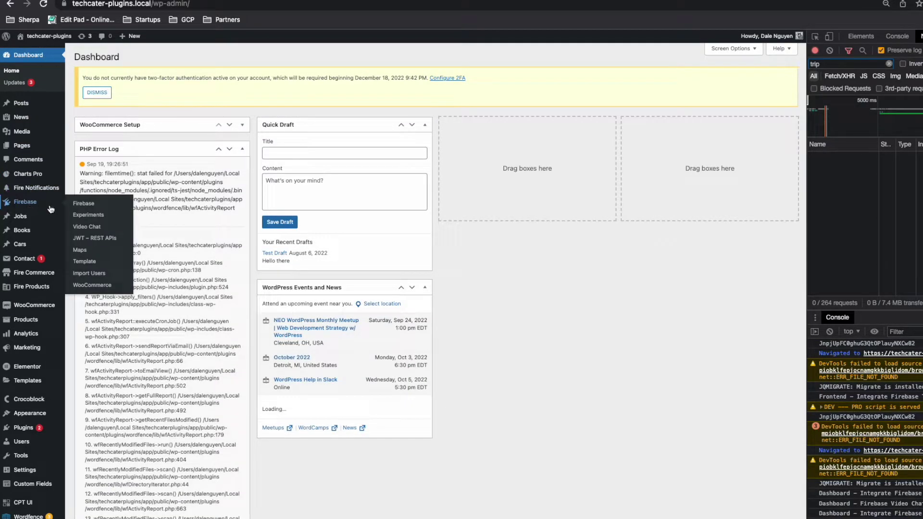
pyautogui.click(90, 208)
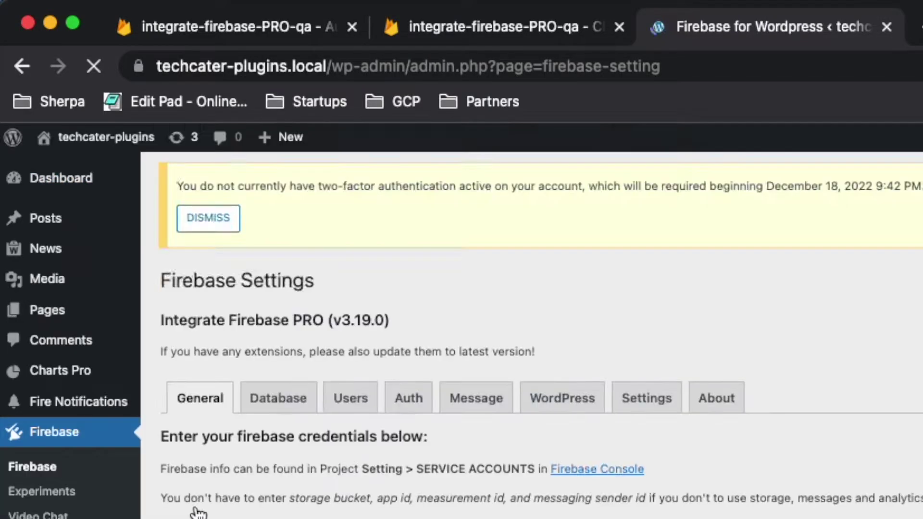
# Step: Highlight the Integrate Firebase PRO version v3.19.0 in the page heading
pyautogui.click(335, 315)
pyautogui.moveTo(335, 315); pyautogui.dragTo(386, 316)
pyautogui.click(406, 316)
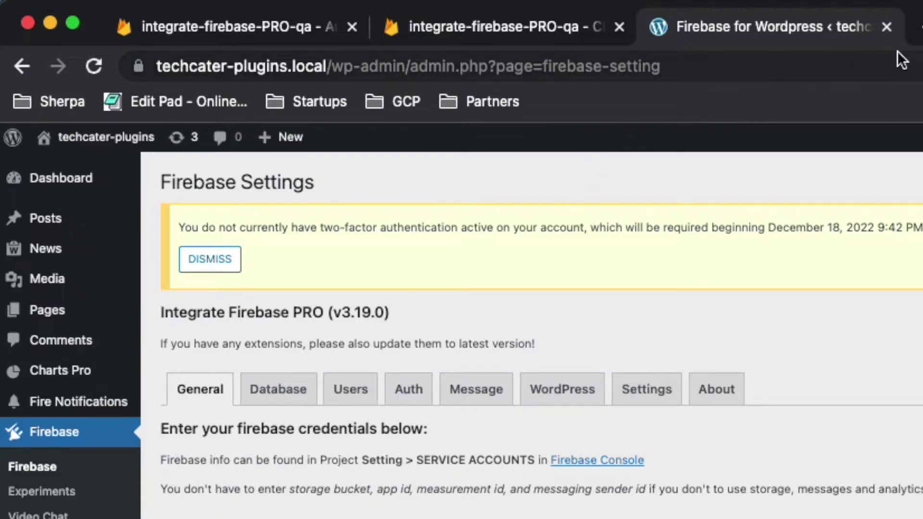
pyautogui.click(919, 26)
# Step: Load the TechCater shop account page showing v3.19.0, then the Firebase WordPress docs in another tab
pyautogui.write('techcater')
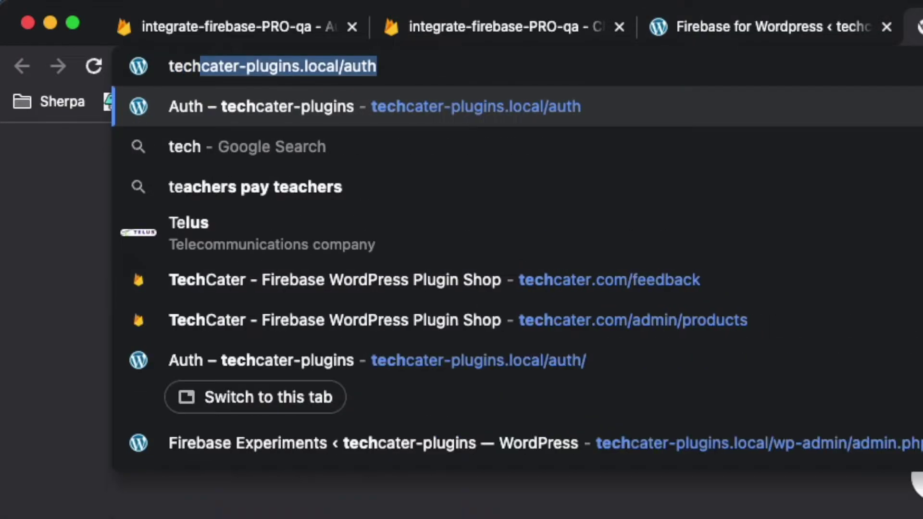
pyautogui.write('.com/s')
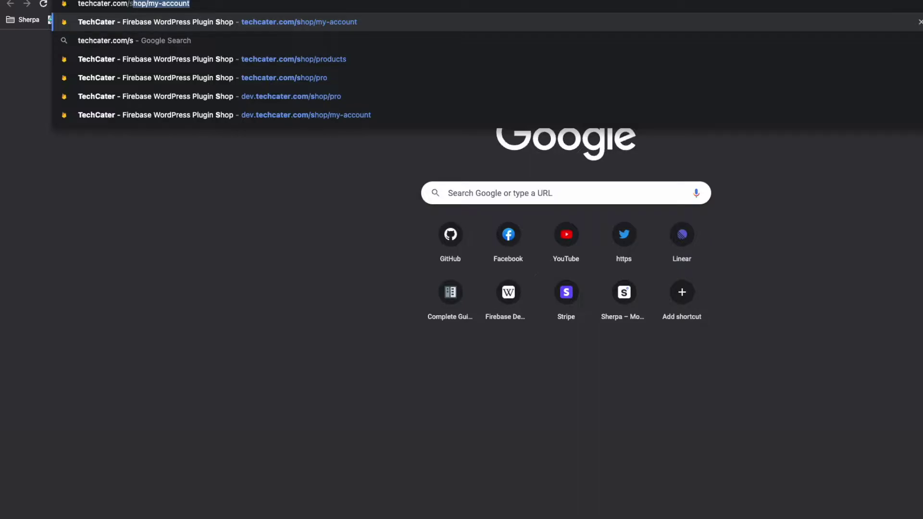
pyautogui.press('Return')
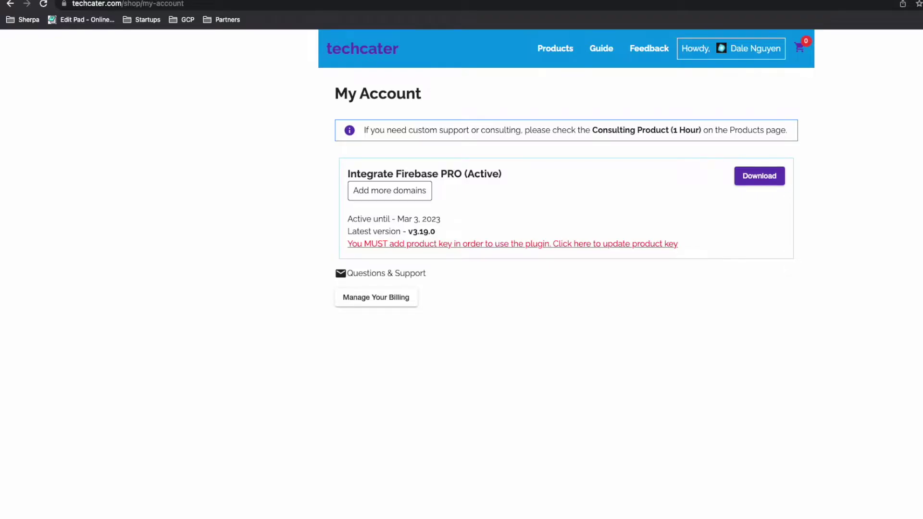
pyautogui.press('super+t')
pyautogui.write('fir')
pyautogui.press('Return')
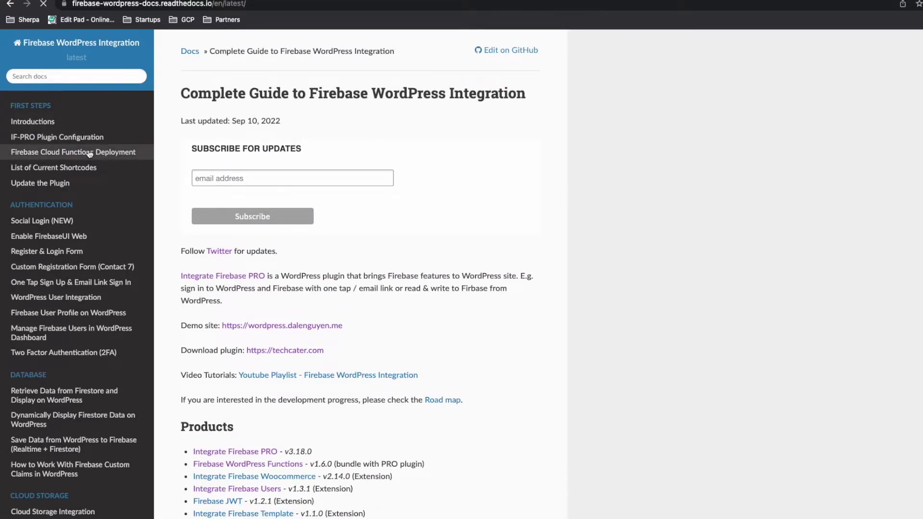
# Step: Open the Firebase Cloud Functions Deployment page from the docs sidebar
pyautogui.click(90, 153)
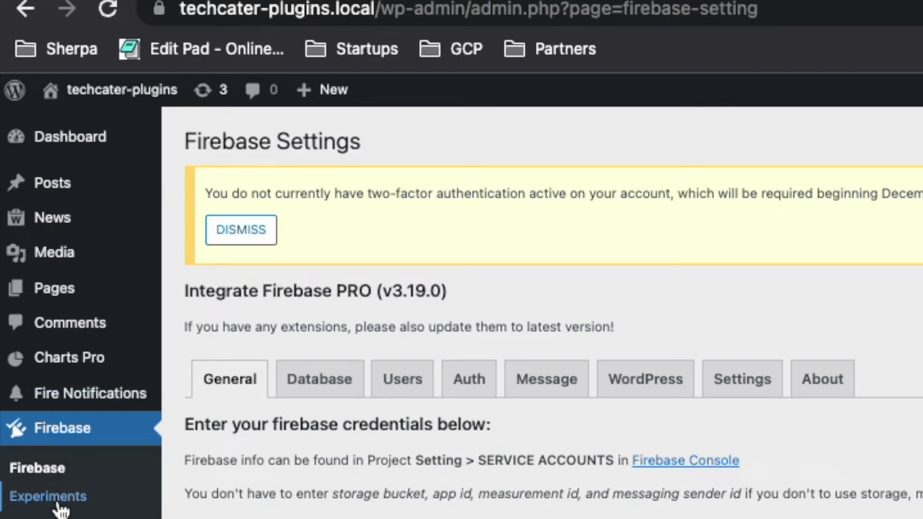
# Step: Tick Allow Updating Email from WordPress on Firebase Experiments and save the settings
pyautogui.click(53, 500)
pyautogui.moveTo(101, 198); pyautogui.dragTo(74, 190)
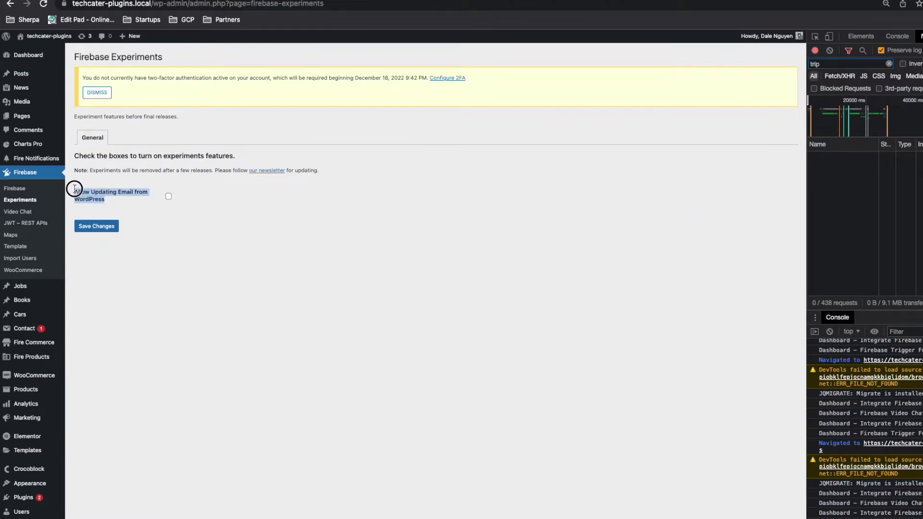
pyautogui.click(129, 201)
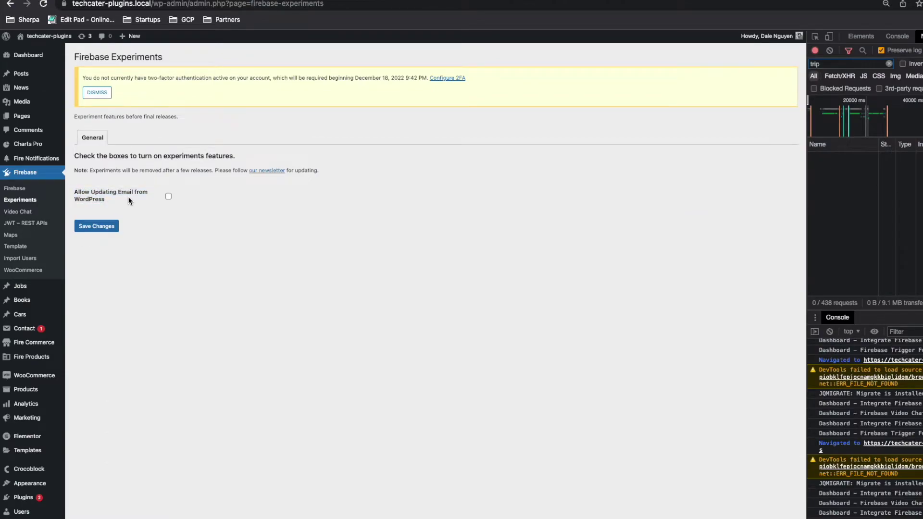
pyautogui.click(169, 196)
pyautogui.click(110, 231)
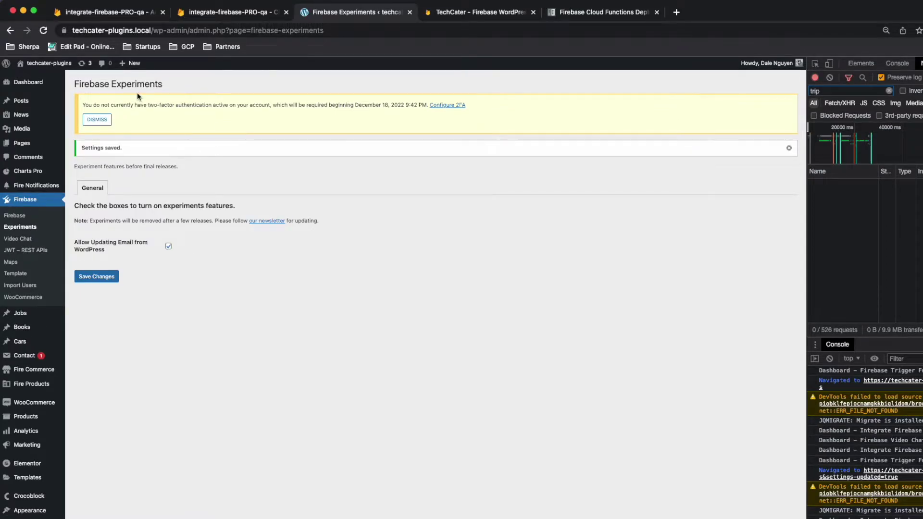
pyautogui.click(119, 16)
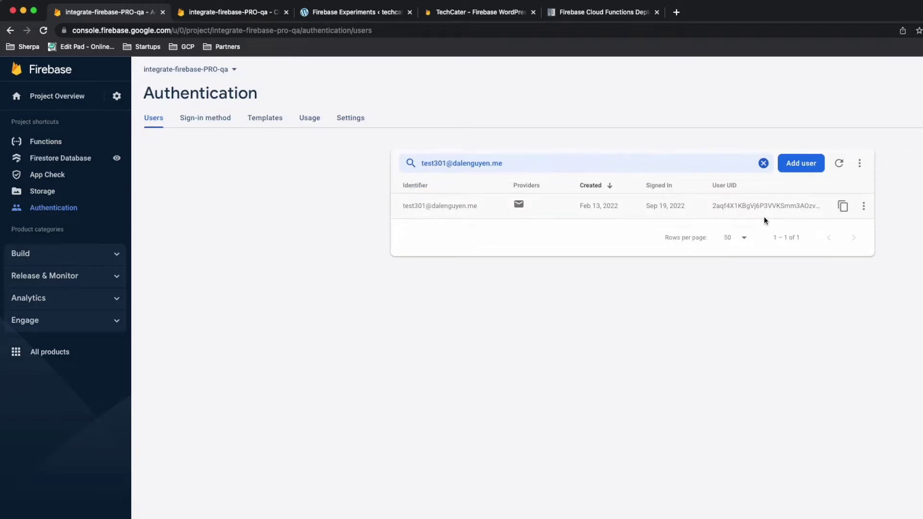
# Step: Check the test user's Authentication record and wpUsers Firestore document, then return to Experiments
pyautogui.click(843, 206)
pyautogui.click(228, 19)
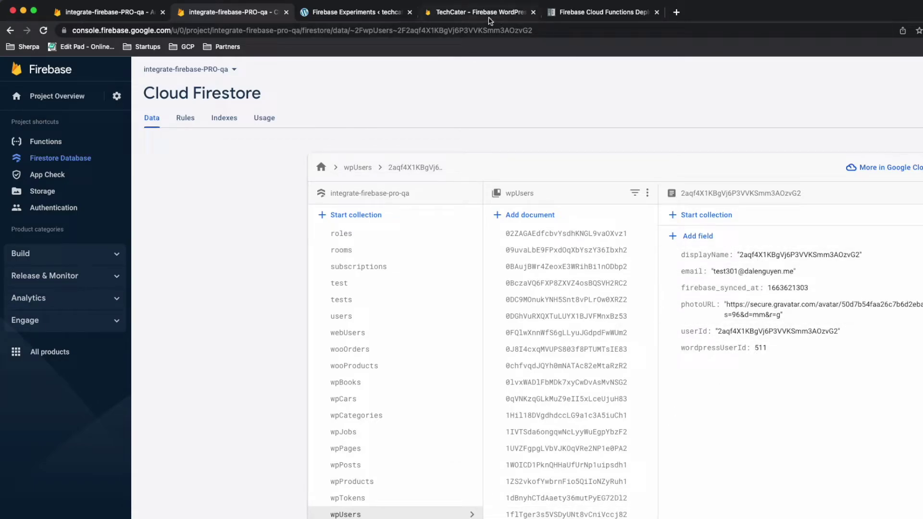
pyautogui.click(357, 14)
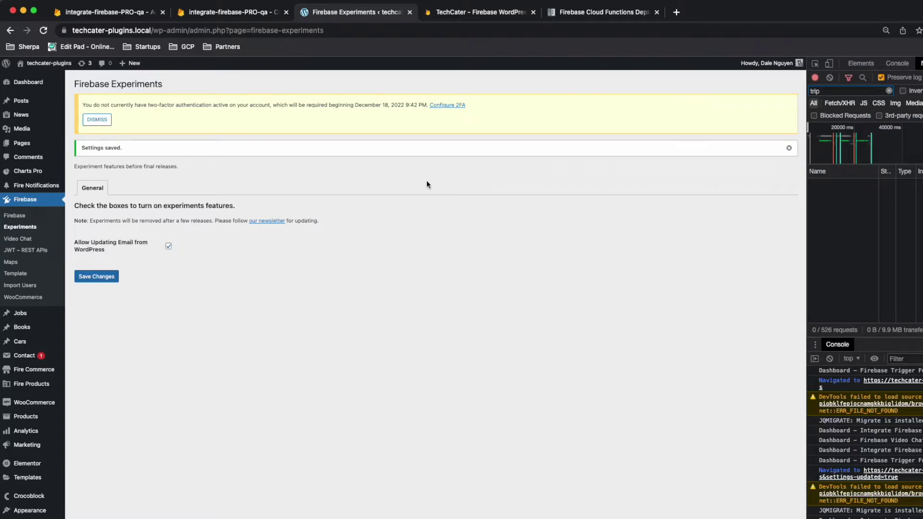
# Step: Log out of the admin account and sign in on the Auth page with the test user's e-mail and password
pyautogui.moveTo(770, 63)
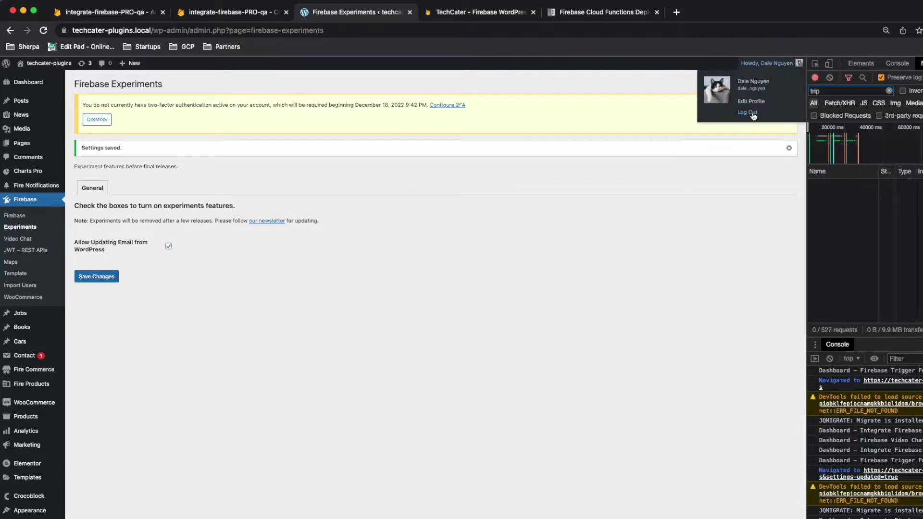
pyautogui.click(754, 115)
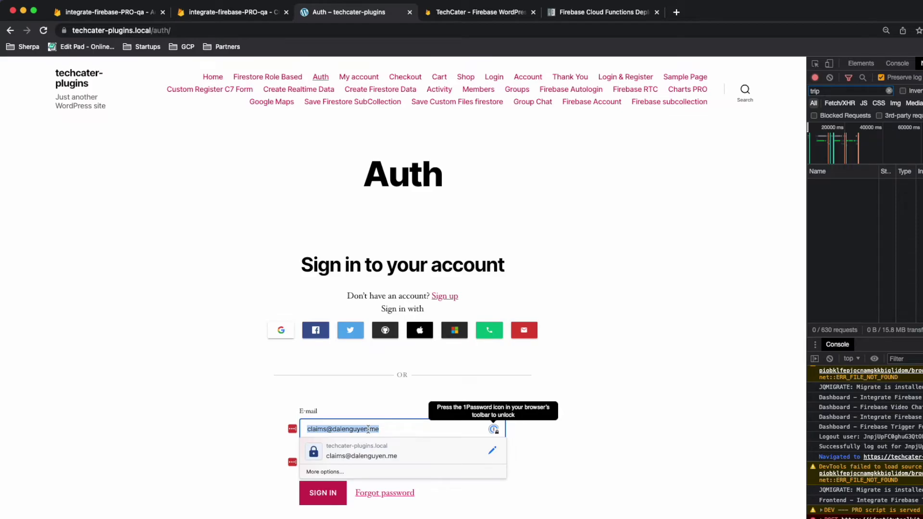
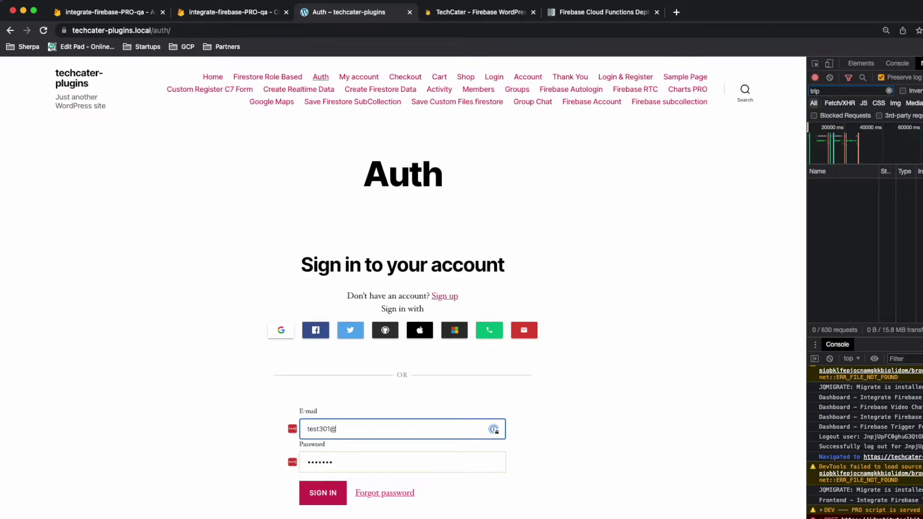
pyautogui.press('Tab')
pyautogui.write('123456')
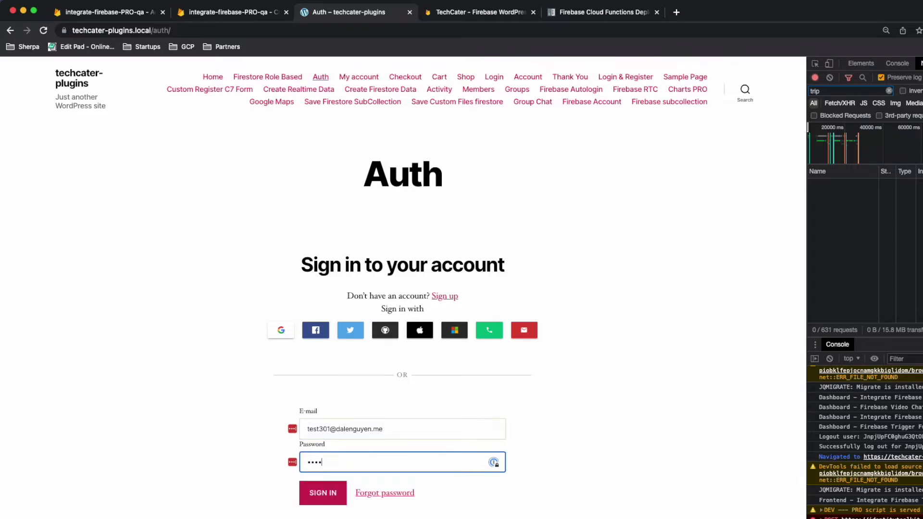
pyautogui.click(328, 500)
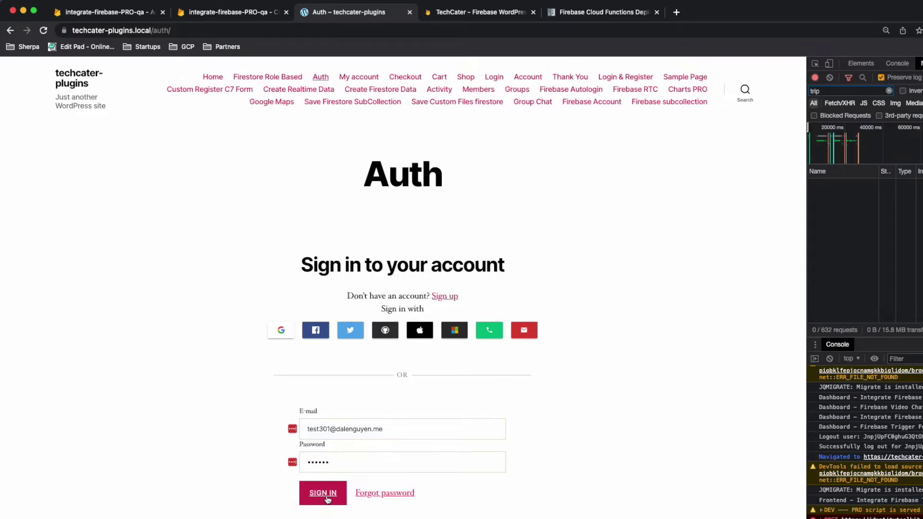
# Step: In My account > Account details, change the e-mail's test301 part to test3012
pyautogui.click(354, 80)
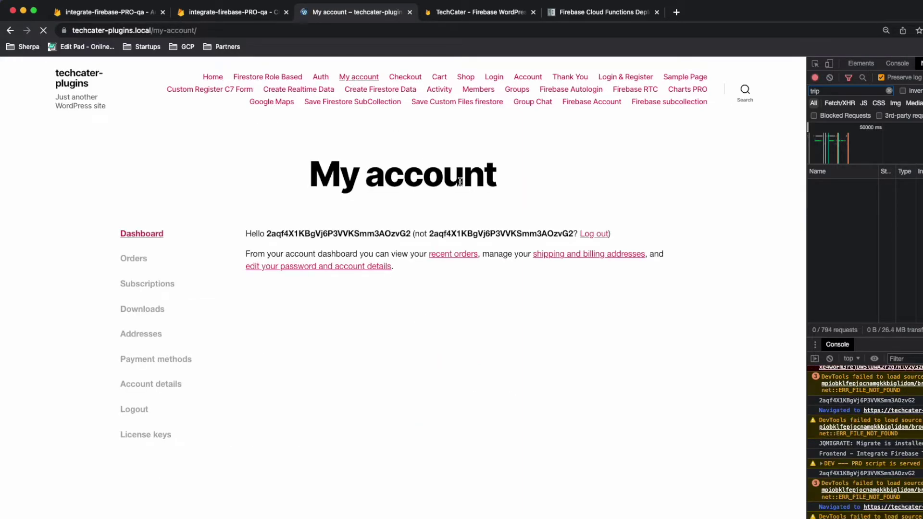
pyautogui.click(349, 273)
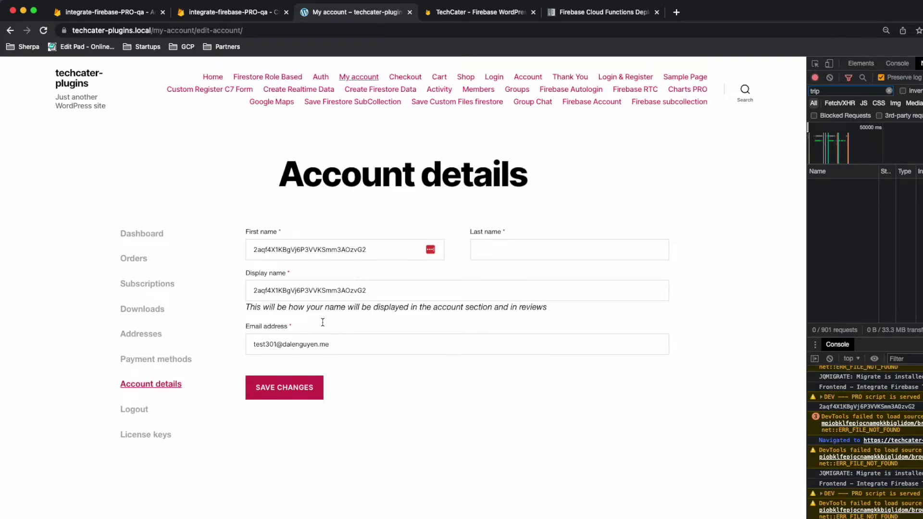
pyautogui.doubleClick(290, 345)
pyautogui.tripleClick(315, 344)
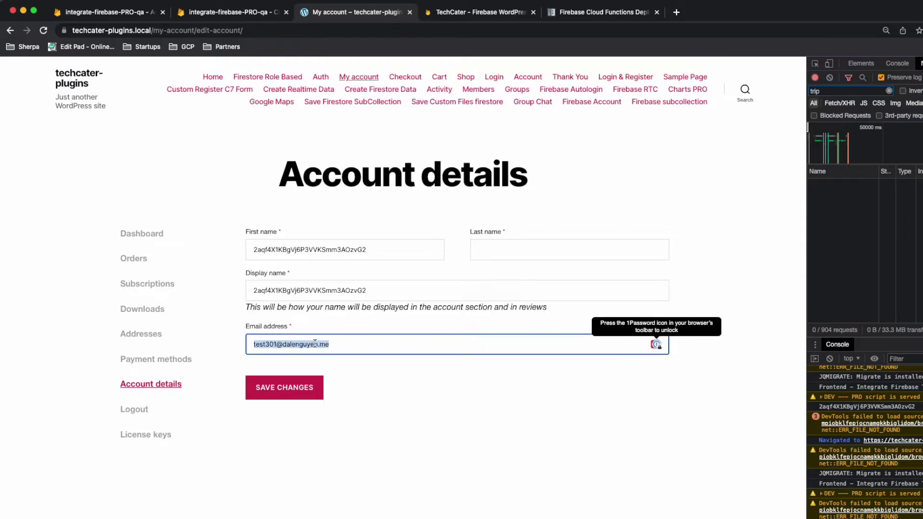
pyautogui.click(275, 345)
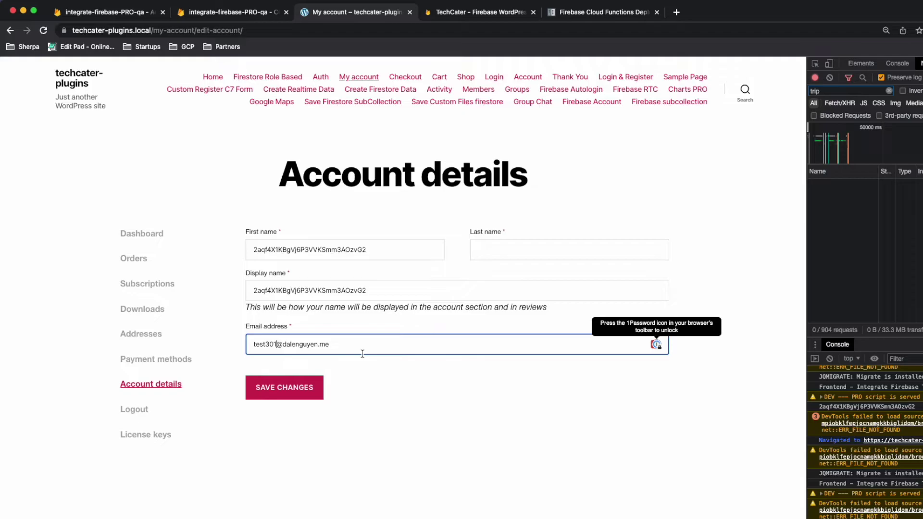
pyautogui.write('2')
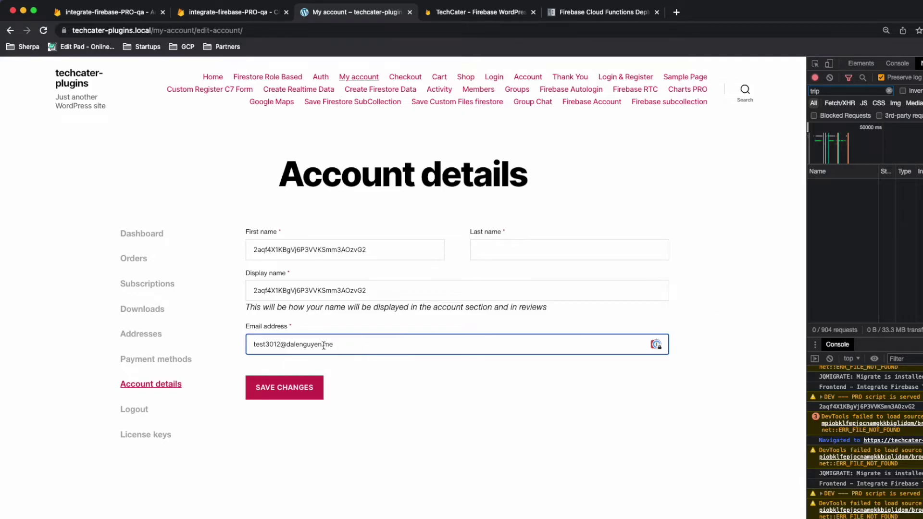
pyautogui.doubleClick(278, 345)
# Step: Set the last name to TEST and save the account details
pyautogui.click(523, 246)
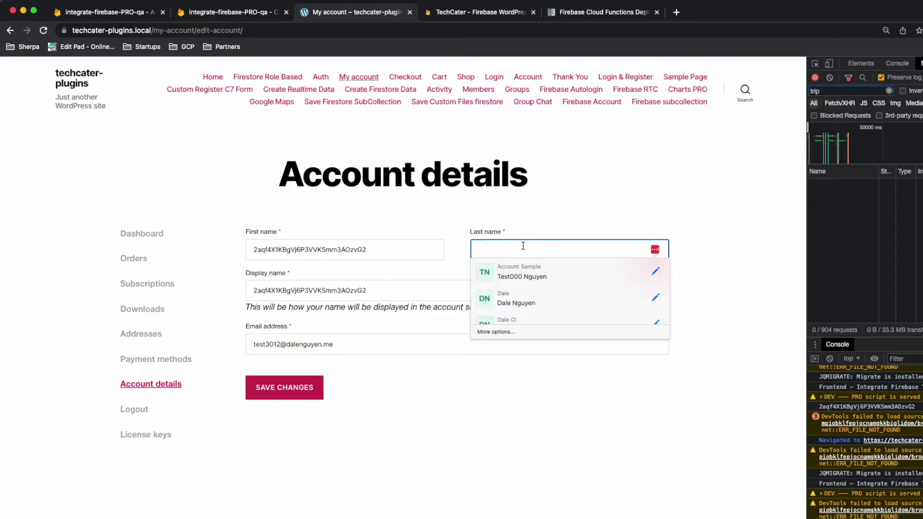
pyautogui.write('TEST')
pyautogui.click(448, 368)
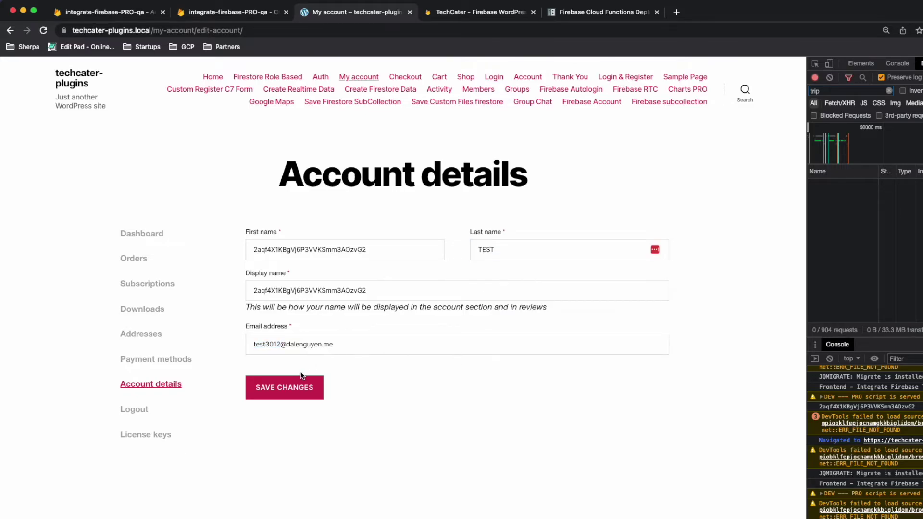
pyautogui.click(296, 388)
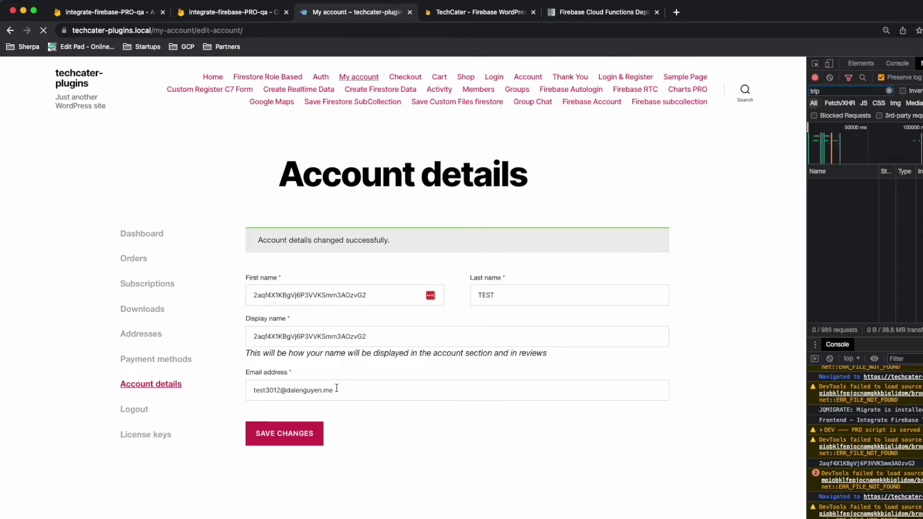
# Step: Copy the user's document ID from the Firestore document path
pyautogui.click(218, 14)
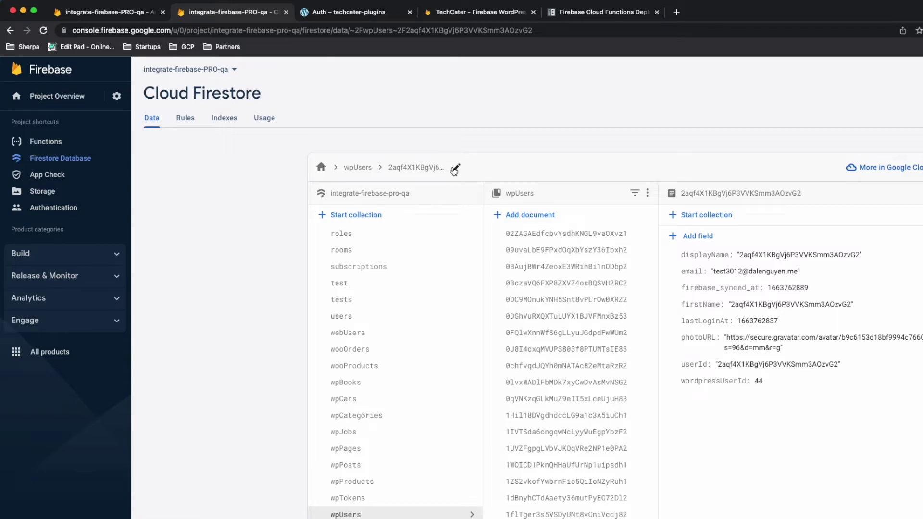
pyautogui.click(456, 169)
pyautogui.doubleClick(431, 167)
pyautogui.press('super+c')
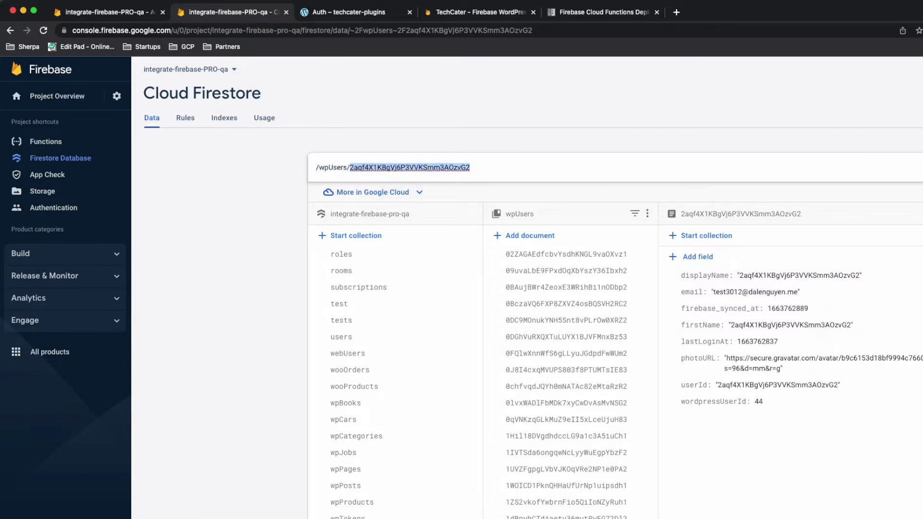
# Step: Search Firebase Authentication users by the copied UID and confirm the updated test3012 e-mail
pyautogui.click(103, 14)
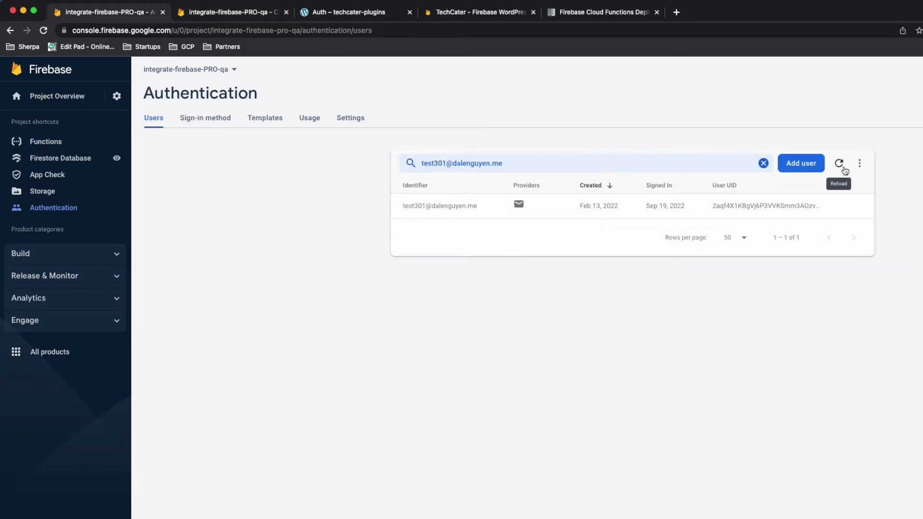
pyautogui.click(843, 169)
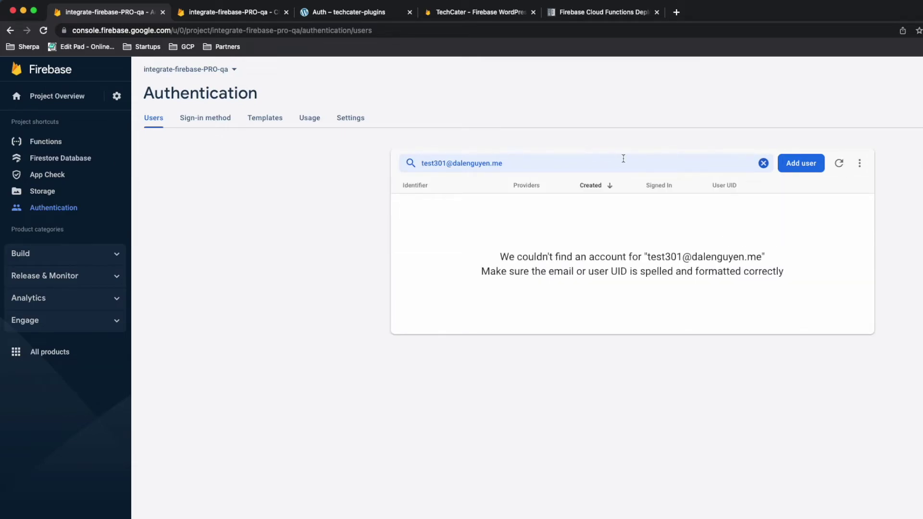
pyautogui.click(608, 164)
pyautogui.tripleClick(608, 164)
pyautogui.press('super+v')
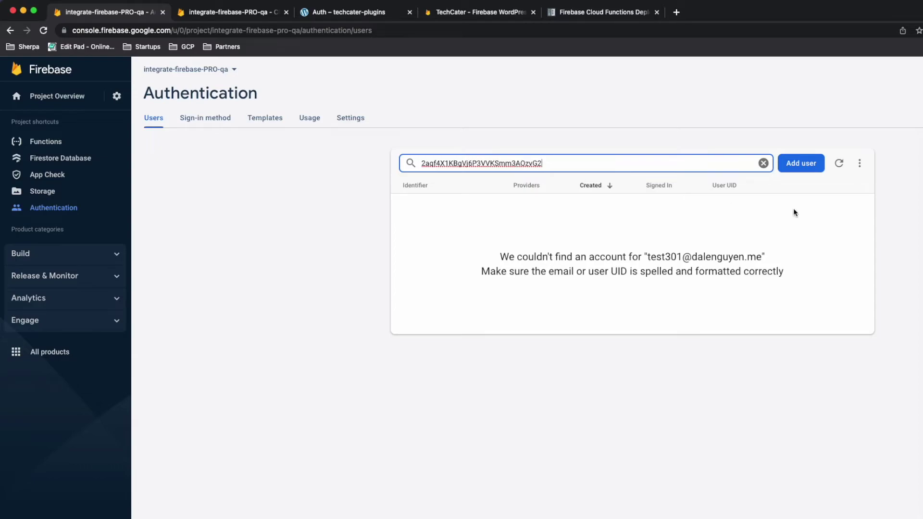
pyautogui.click(839, 167)
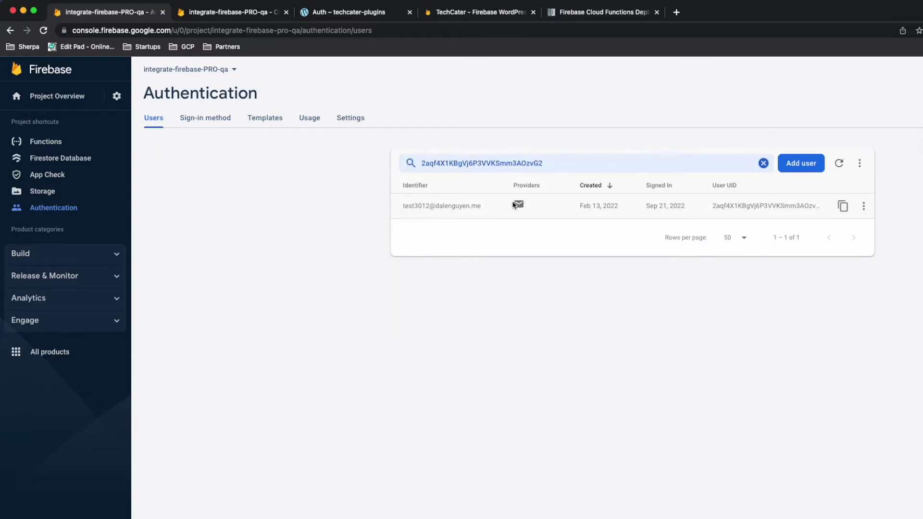
pyautogui.moveTo(404, 209); pyautogui.dragTo(483, 209)
pyautogui.click(475, 206)
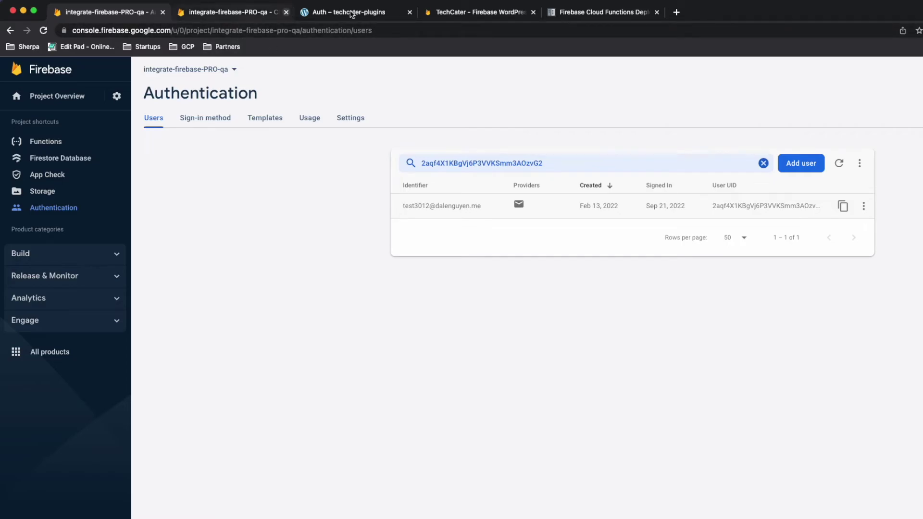
pyautogui.click(374, 14)
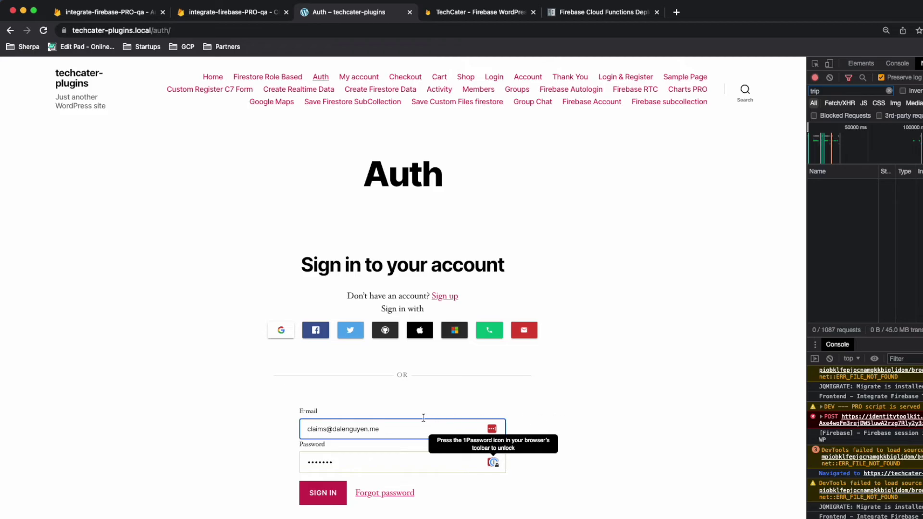
# Step: Sign in on the Auth page using the updated e-mail copied from Firebase Authentication
pyautogui.doubleClick(389, 428)
pyautogui.tripleClick(389, 428)
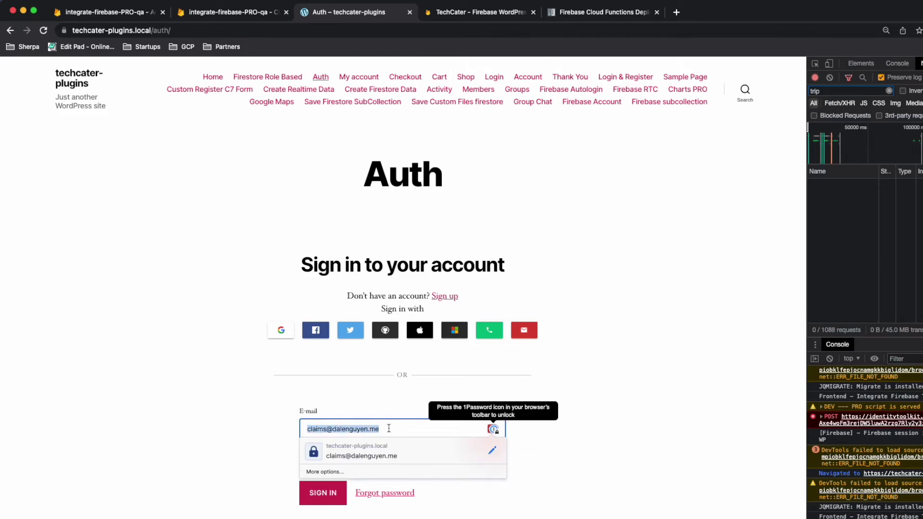
pyautogui.click(131, 15)
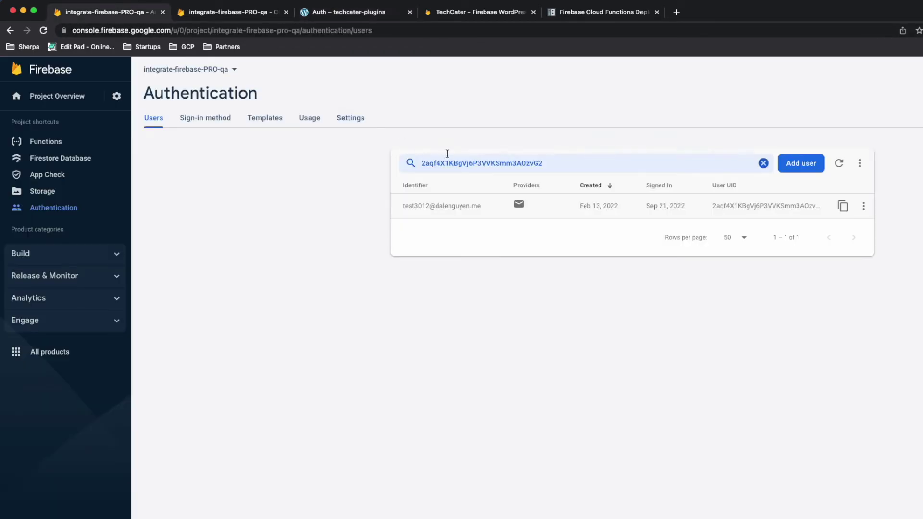
pyautogui.tripleClick(471, 208)
pyautogui.press('super+c')
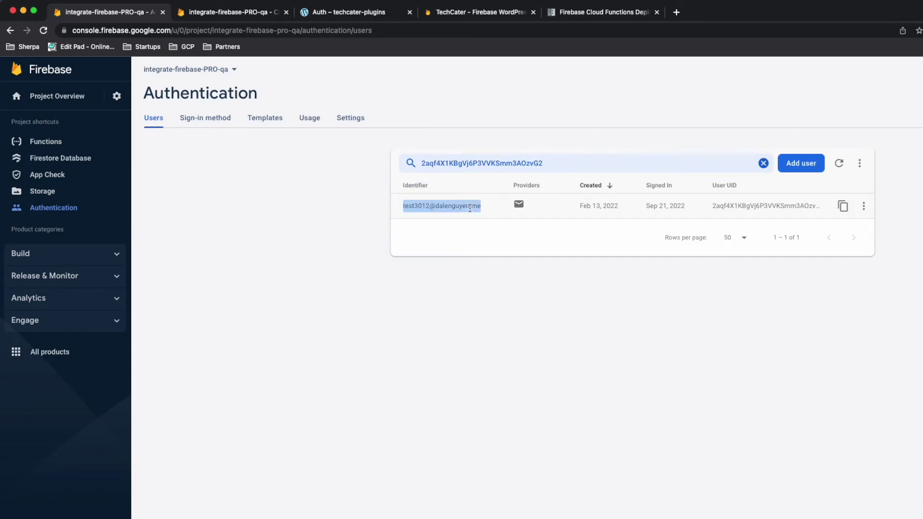
pyautogui.click(346, 15)
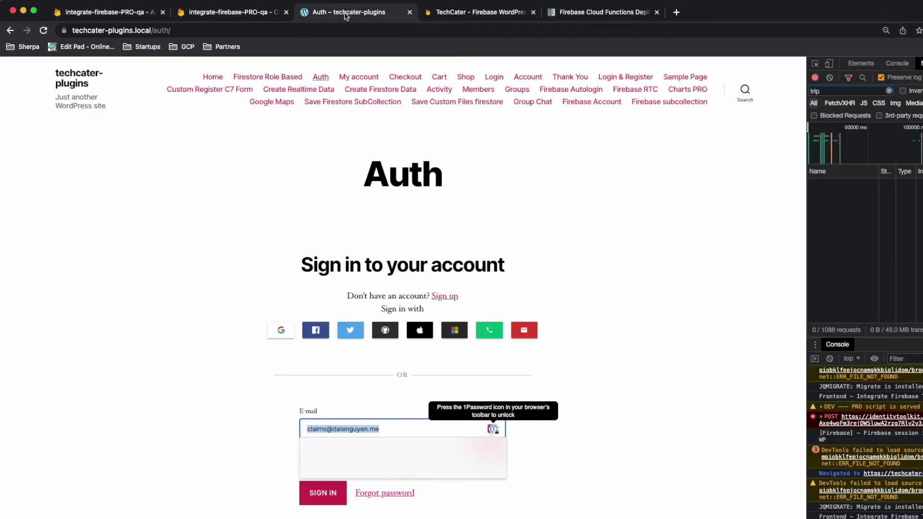
pyautogui.press('super+v')
pyautogui.press('Return')
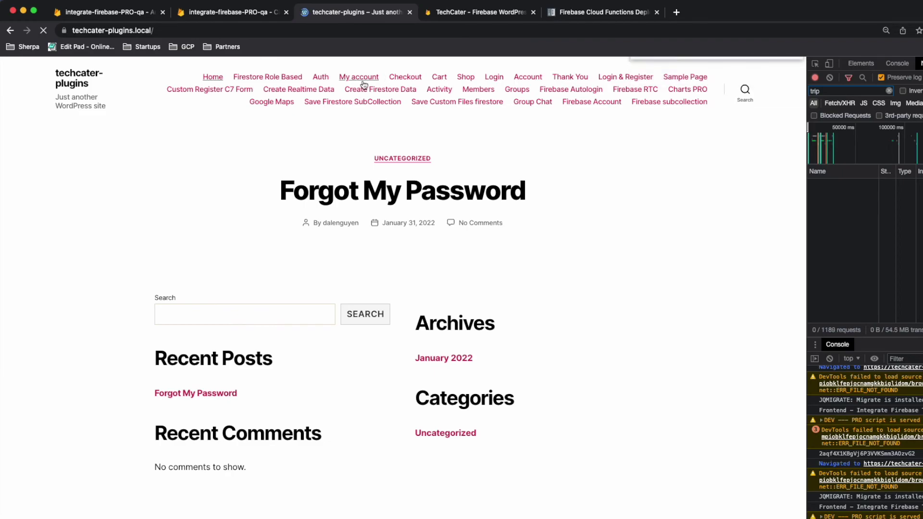
# Step: Open Account details and verify the new e-mail and last name TEST
pyautogui.click(363, 81)
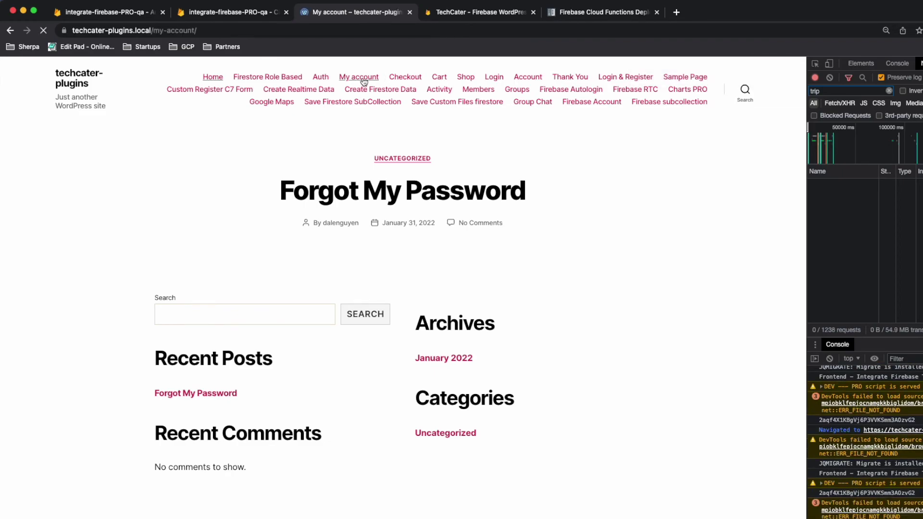
pyautogui.click(369, 268)
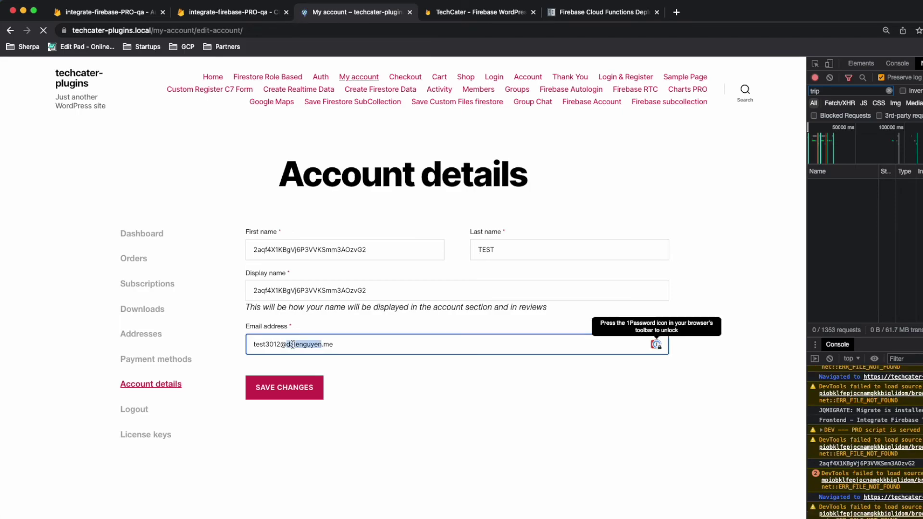
pyautogui.tripleClick(292, 345)
pyautogui.doubleClick(495, 252)
pyautogui.click(478, 414)
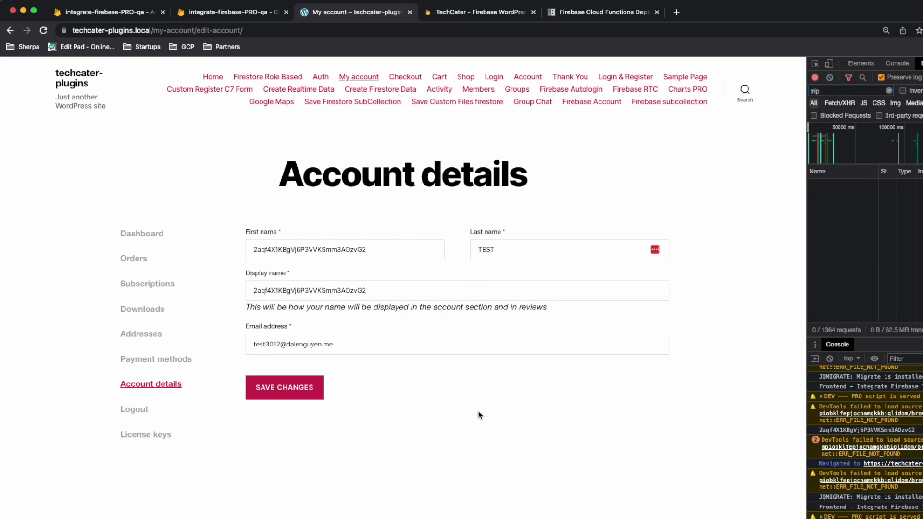